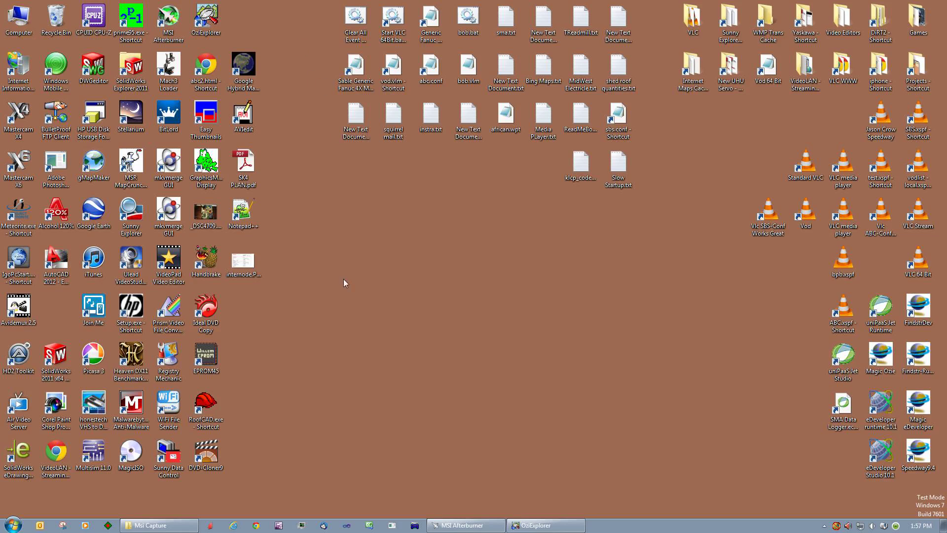
- Restore the OziExplorer satellite map window from the taskbar
{"action": "left_click", "coordinate": [535, 525]}
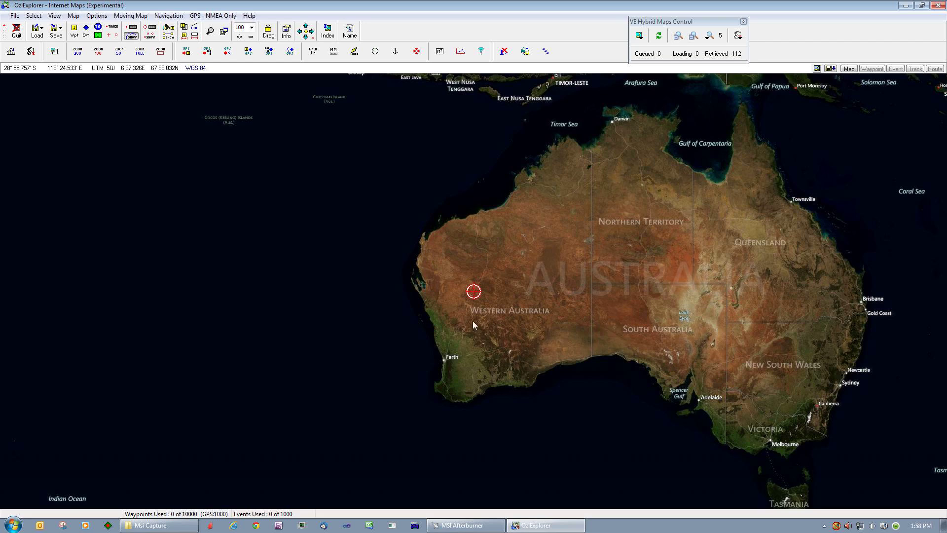
- Zoom the hybrid map to level 14 and centre Meekatharra town and its mine area
{"action": "left_click", "coordinate": [707, 39]}
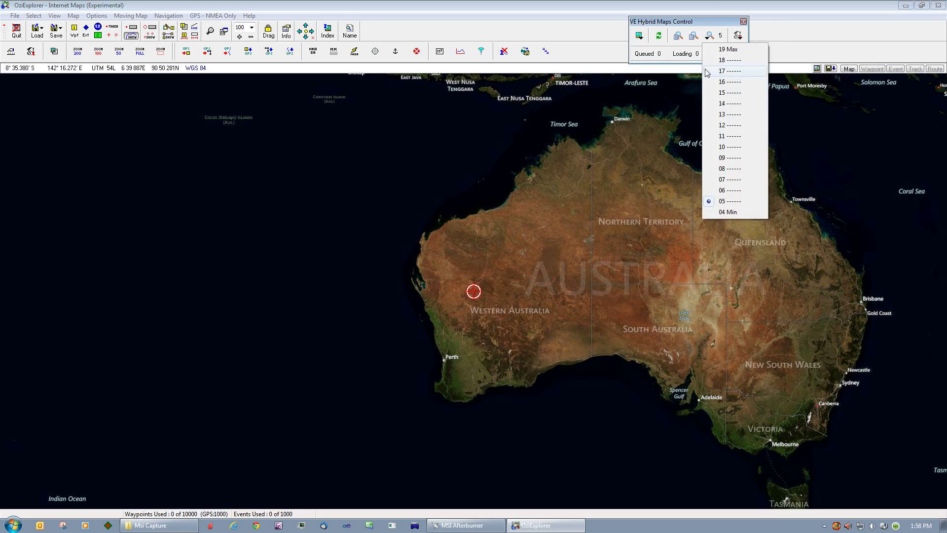
{"action": "left_click", "coordinate": [730, 103]}
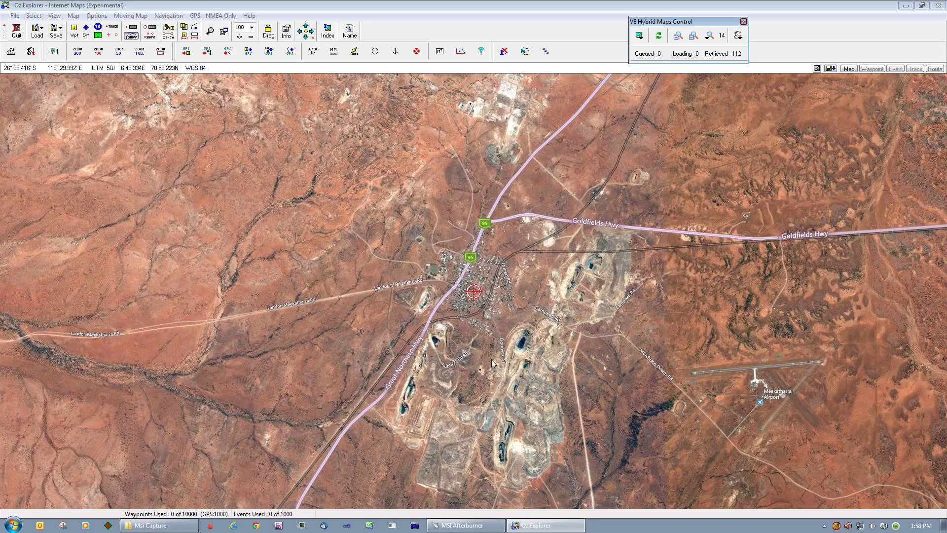
{"action": "left_click_drag", "start_coordinate": [514, 365], "coordinate": [463, 312]}
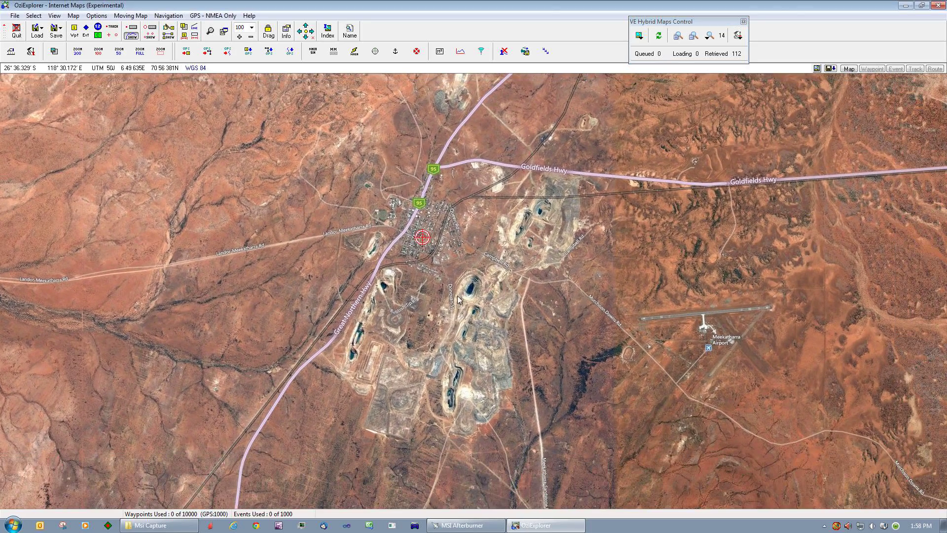
{"action": "left_click_drag", "start_coordinate": [457, 300], "coordinate": [437, 292]}
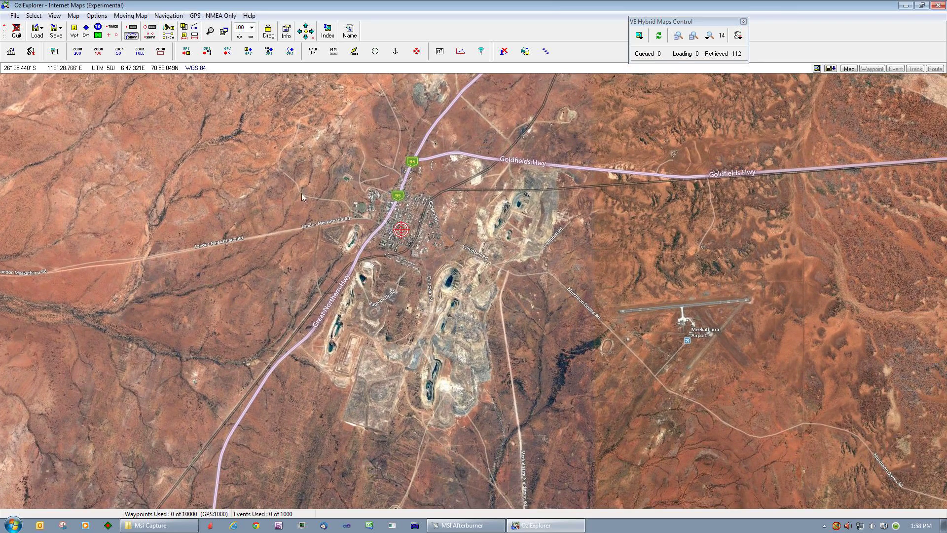
- Draw an 11-point track looping around Meekatharra town and the mine pits, ending near the start
{"action": "left_click", "coordinate": [112, 27]}
{"action": "left_click", "coordinate": [398, 153]}
{"action": "left_click", "coordinate": [317, 291]}
{"action": "left_click", "coordinate": [304, 380]}
{"action": "left_click", "coordinate": [363, 442]}
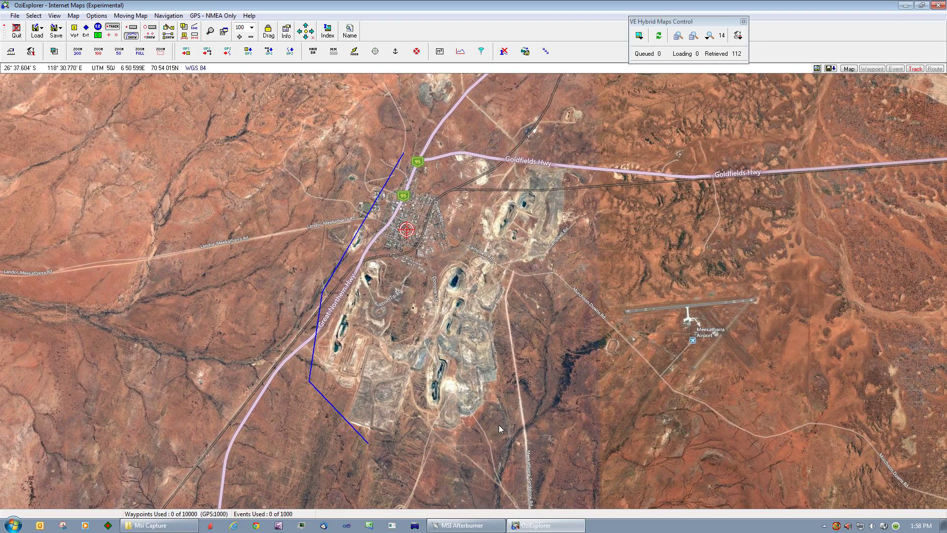
{"action": "left_click", "coordinate": [499, 425]}
{"action": "left_click", "coordinate": [529, 356]}
{"action": "left_click", "coordinate": [550, 257]}
{"action": "left_click", "coordinate": [577, 195]}
{"action": "left_click", "coordinate": [563, 152]}
{"action": "left_click", "coordinate": [442, 143]}
{"action": "left_click", "coordinate": [414, 143]}
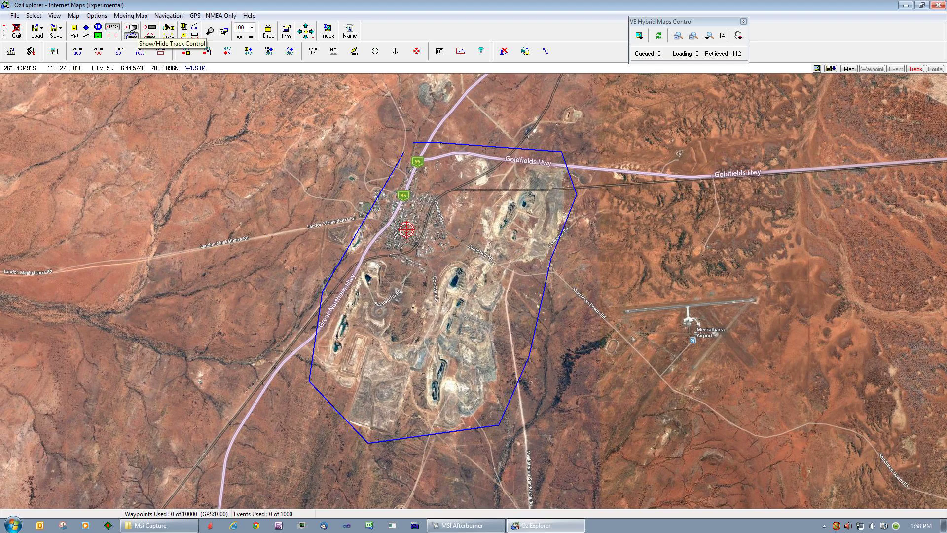
- Save the track over test.plt, confirming the replacement, and launch Ozie Cache Convertor
{"action": "left_click", "coordinate": [55, 37]}
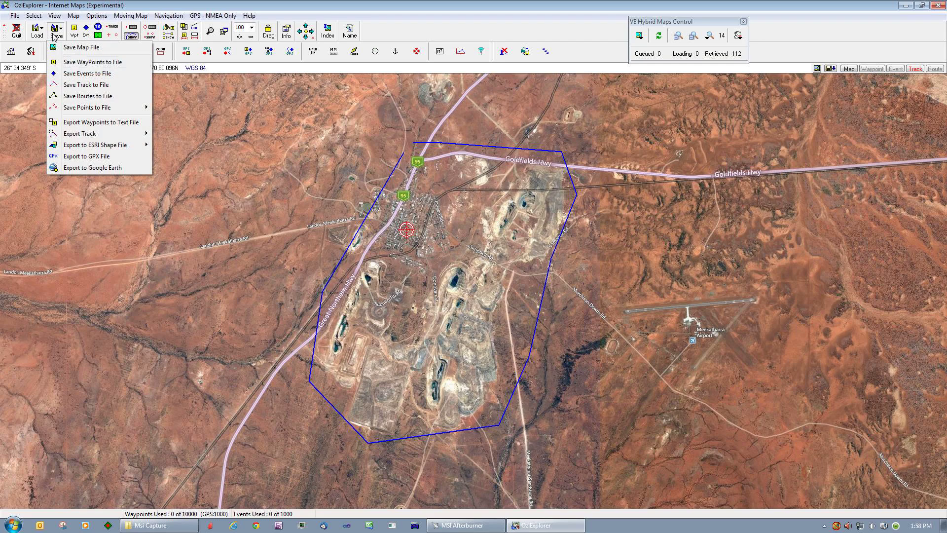
{"action": "left_click", "coordinate": [81, 87]}
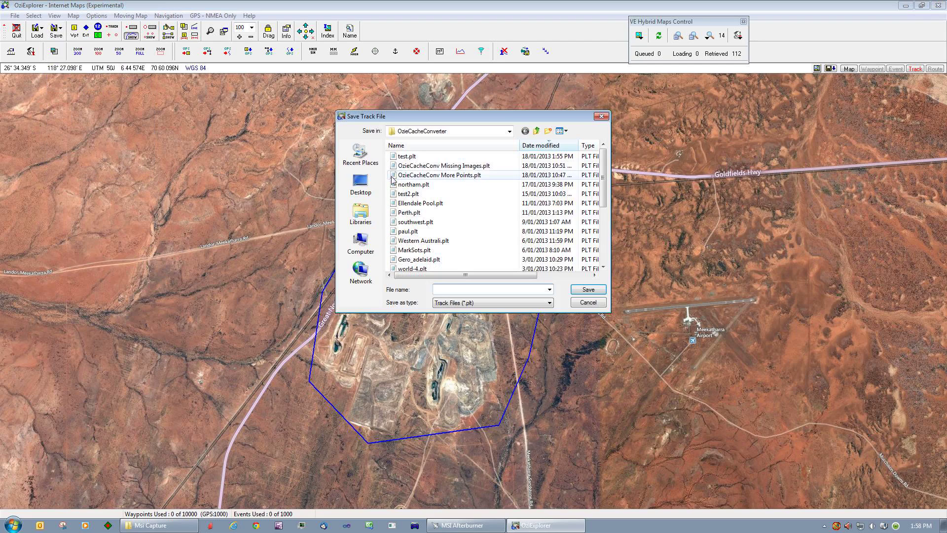
{"action": "left_click", "coordinate": [409, 156]}
{"action": "left_click", "coordinate": [592, 291]}
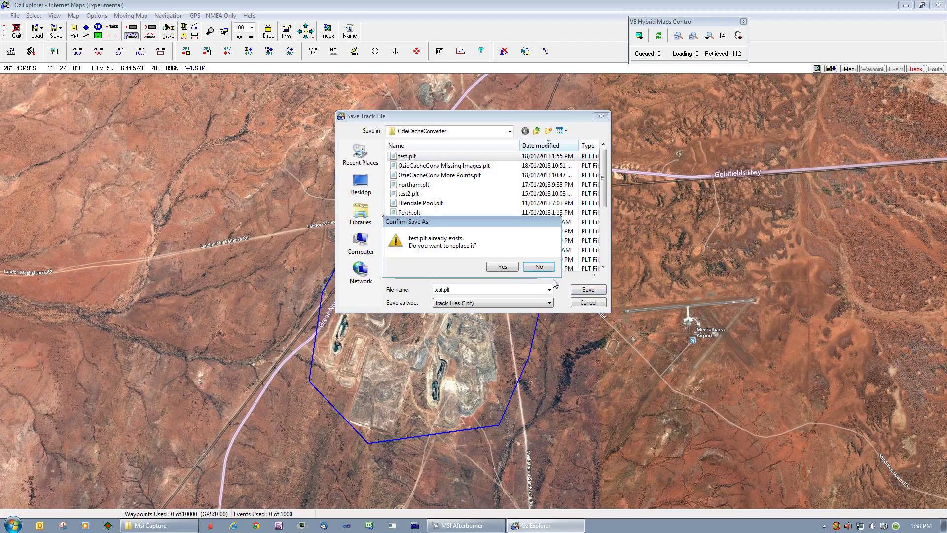
{"action": "left_click", "coordinate": [510, 268]}
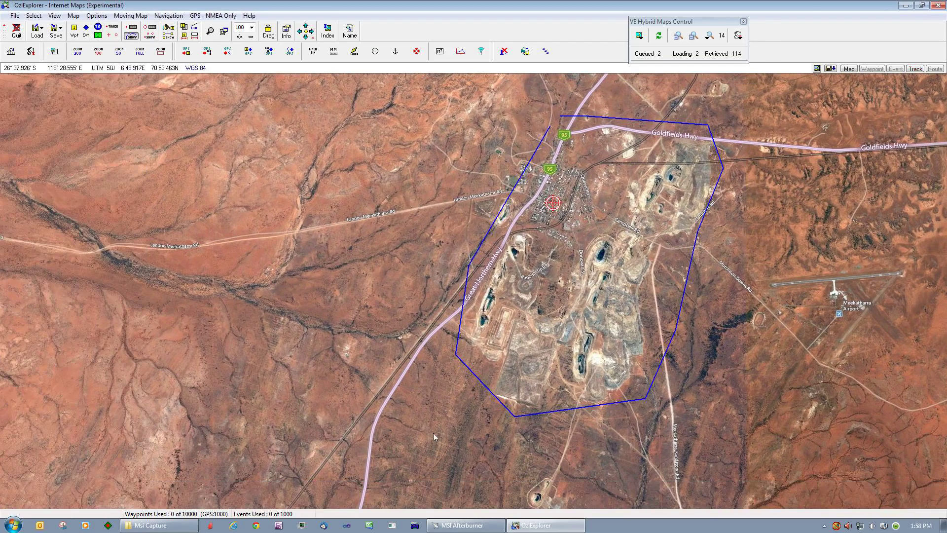
{"action": "left_click", "coordinate": [392, 526]}
- Load test.plt into the convertor: 11 points, distance 14.02, map size 4096, detail level 4
{"action": "left_click_drag", "start_coordinate": [464, 119], "coordinate": [187, 127]}
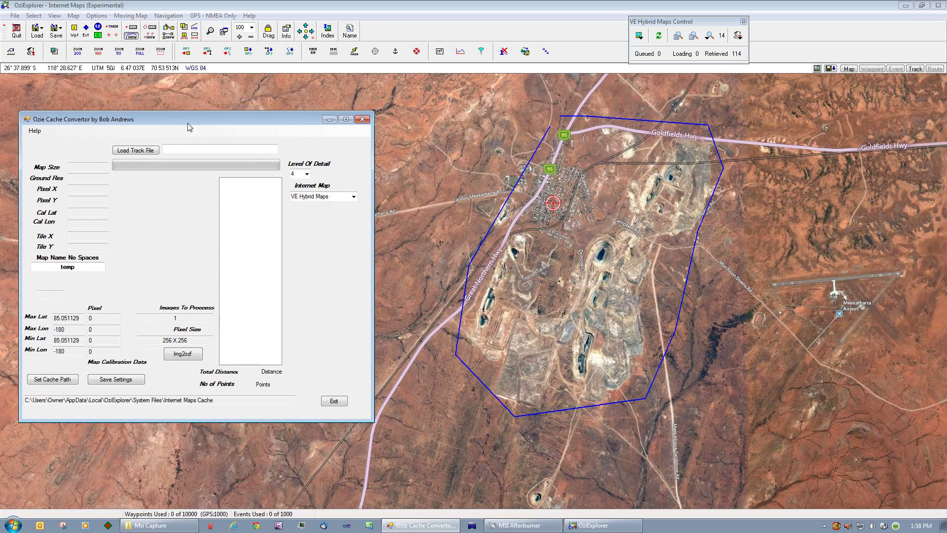
{"action": "left_click", "coordinate": [139, 151]}
{"action": "left_click", "coordinate": [213, 194]}
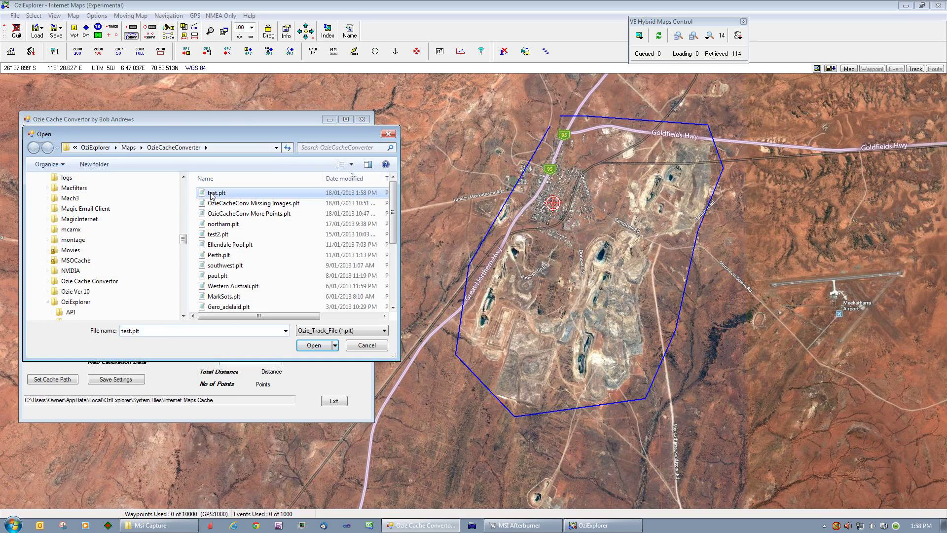
{"action": "left_click", "coordinate": [314, 345]}
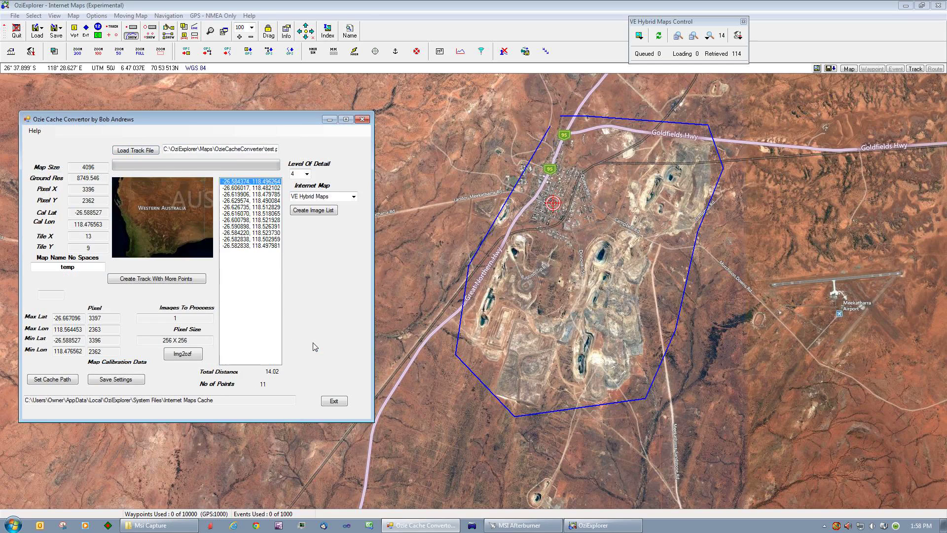
{"action": "left_click_drag", "start_coordinate": [273, 120], "coordinate": [320, 103]}
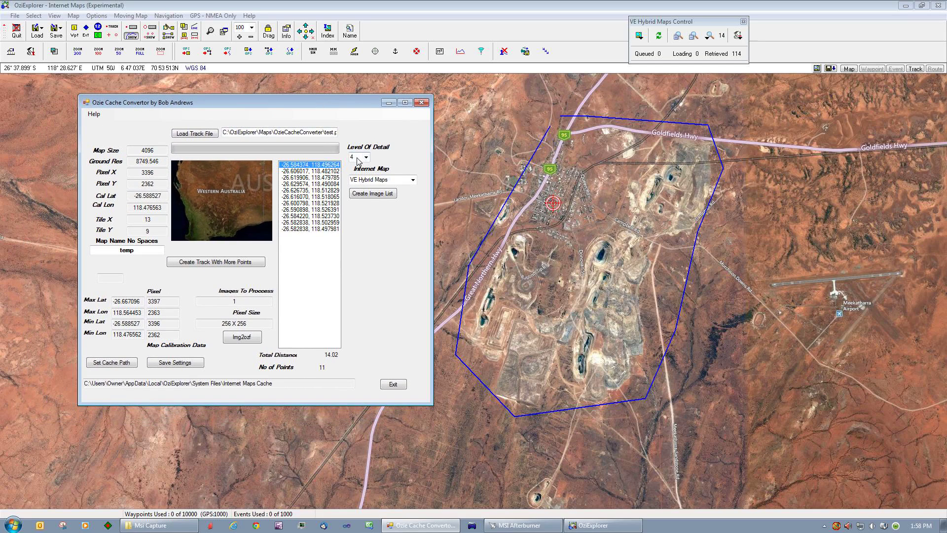
{"action": "double_click", "coordinate": [245, 303]}
{"action": "left_click_drag", "start_coordinate": [164, 163], "coordinate": [130, 168]}
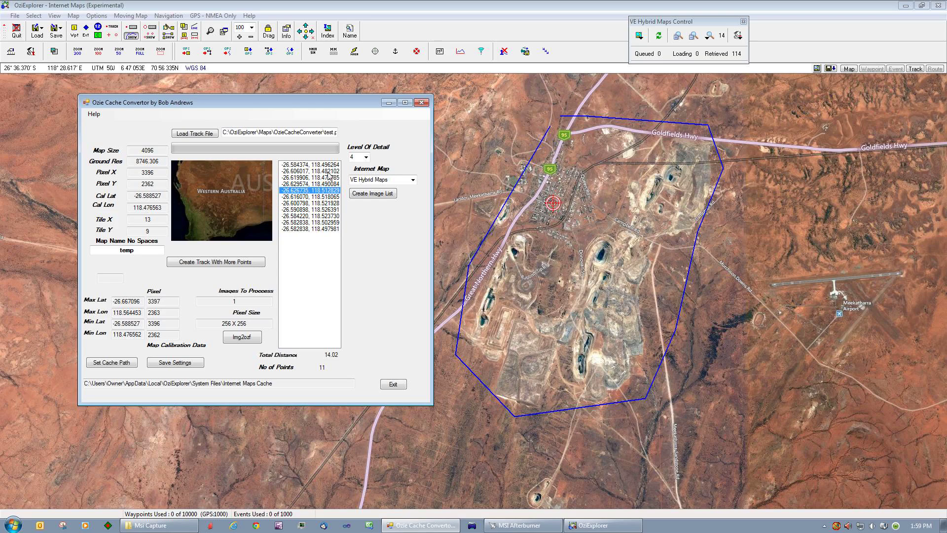
- Set level of detail 18 and build the image list: 1,365 images, 595 missing
{"action": "left_click", "coordinate": [366, 157]}
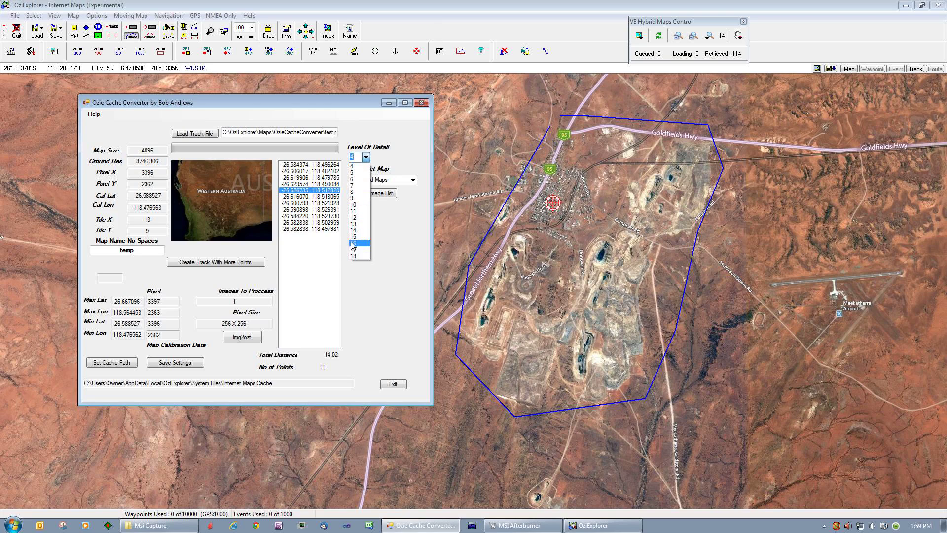
{"action": "left_click", "coordinate": [353, 256]}
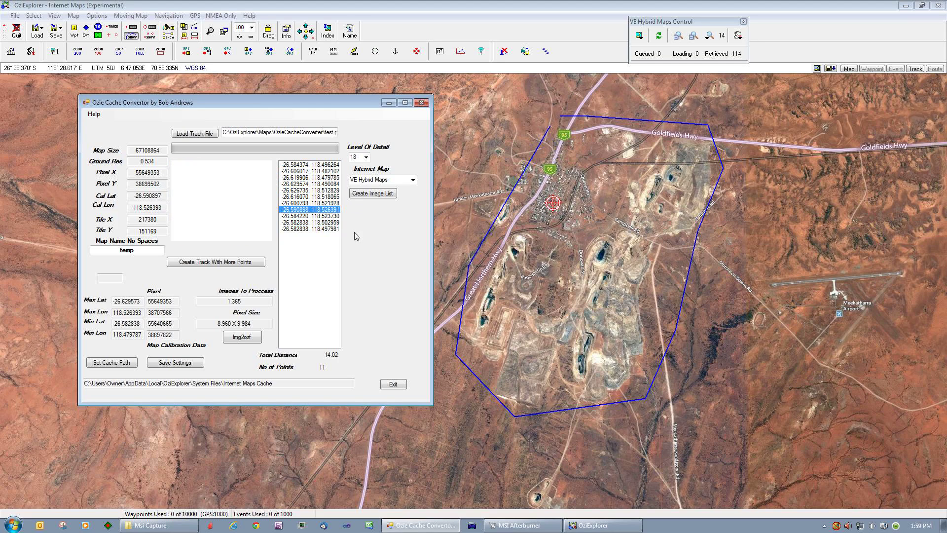
{"action": "left_click", "coordinate": [371, 194]}
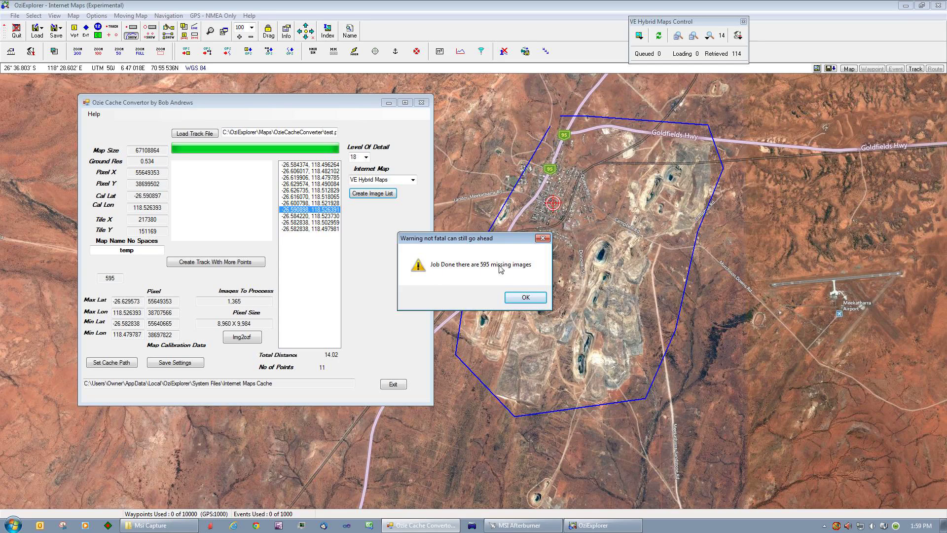
- Acknowledge the 595 missing images message and shift the convertor window slightly left
{"action": "left_click", "coordinate": [527, 298]}
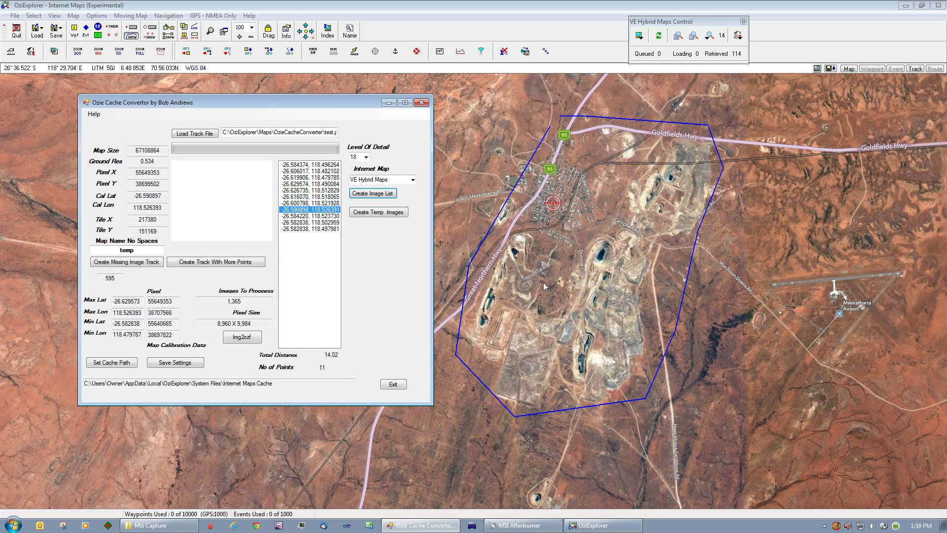
{"action": "left_click_drag", "start_coordinate": [362, 103], "coordinate": [341, 104]}
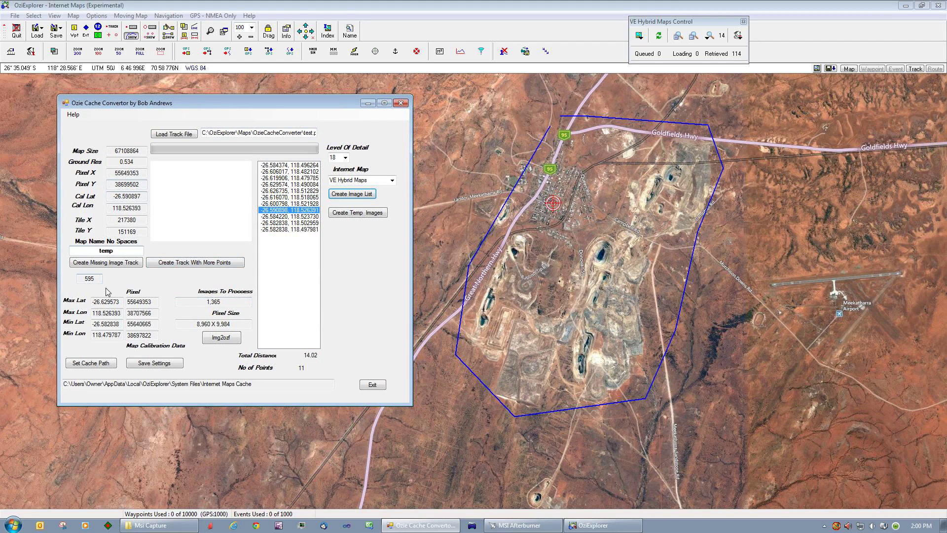
- Generate the OzieCacheConv Missing Images.plt track, acknowledge All Good, and return to the map
{"action": "left_click", "coordinate": [123, 267]}
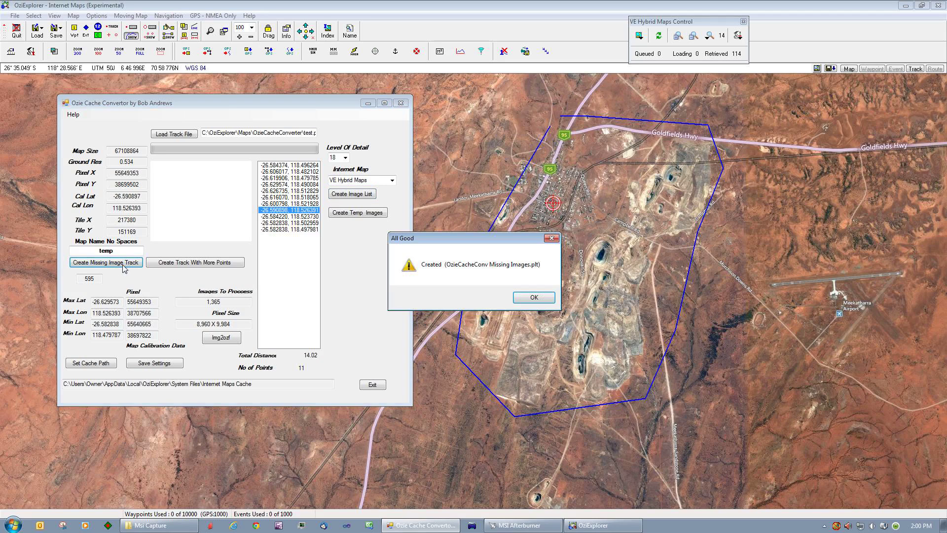
{"action": "left_click", "coordinate": [530, 297]}
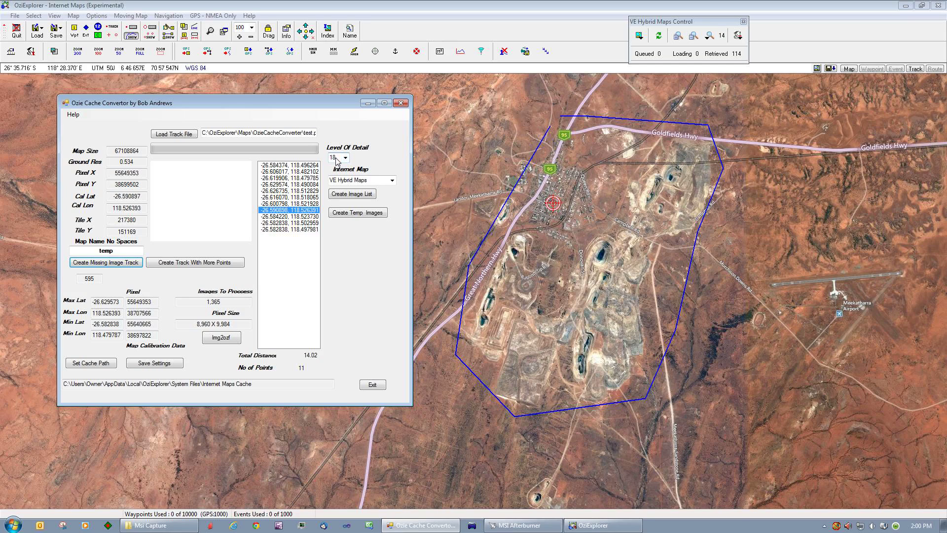
{"action": "left_click", "coordinate": [640, 177]}
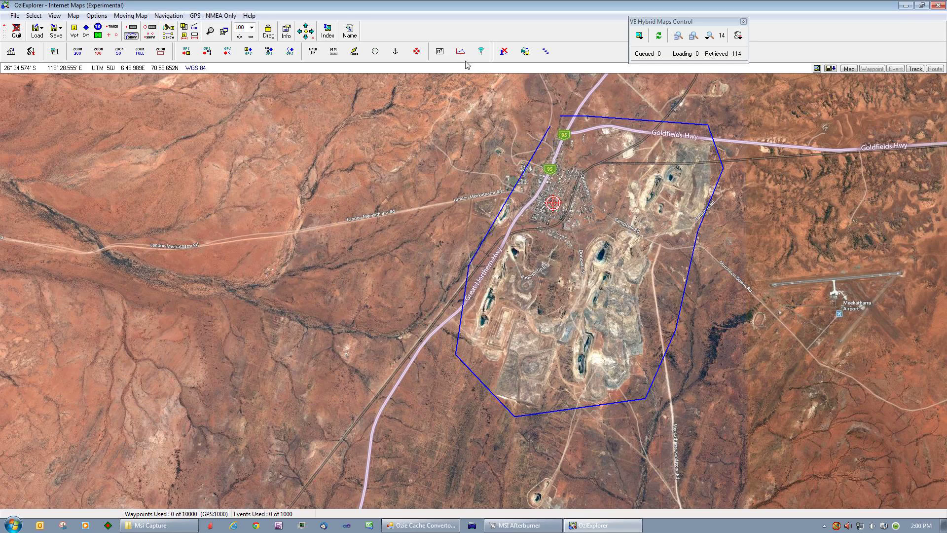
- Clear the drawn track and load OzieCacheConv Missing Images.plt, centred over the mine area
{"action": "left_click", "coordinate": [503, 52]}
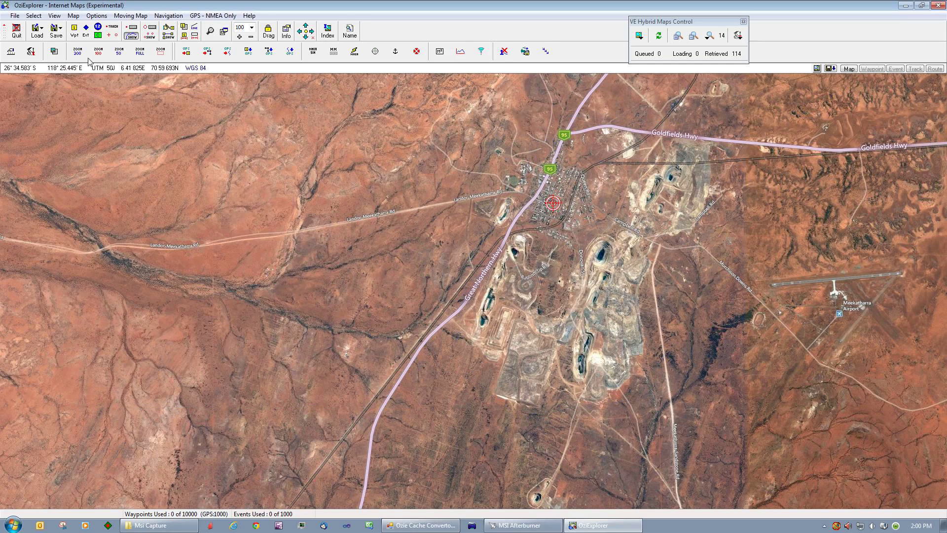
{"action": "left_click", "coordinate": [37, 31]}
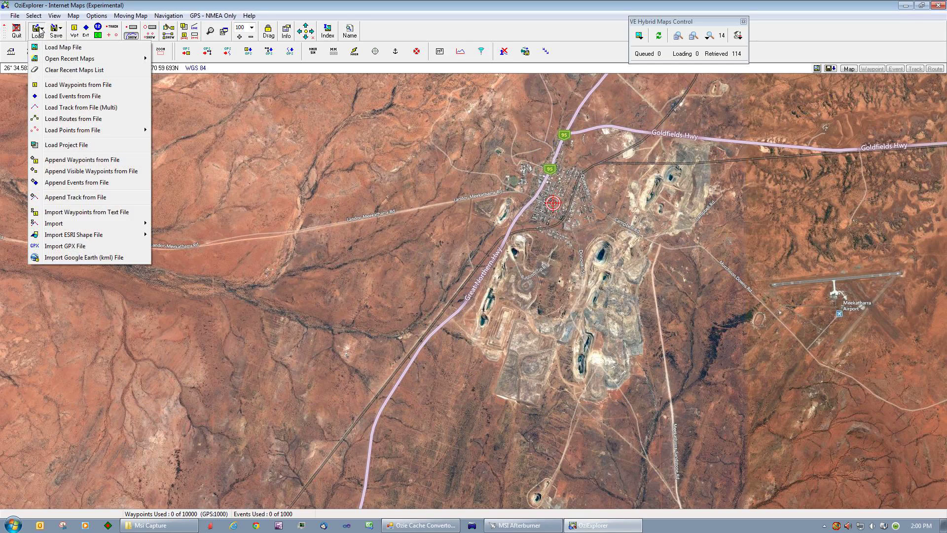
{"action": "left_click", "coordinate": [60, 109]}
{"action": "left_click", "coordinate": [442, 162]}
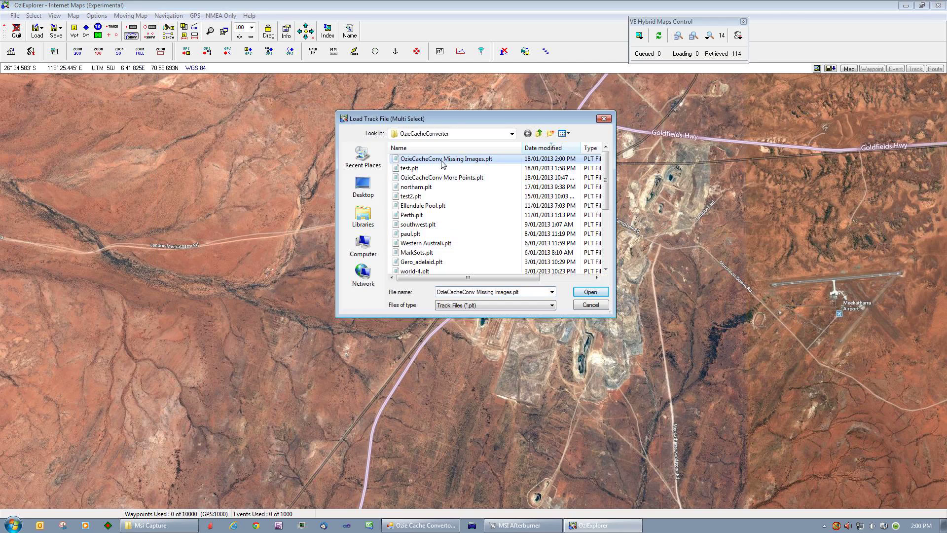
{"action": "left_click", "coordinate": [591, 292]}
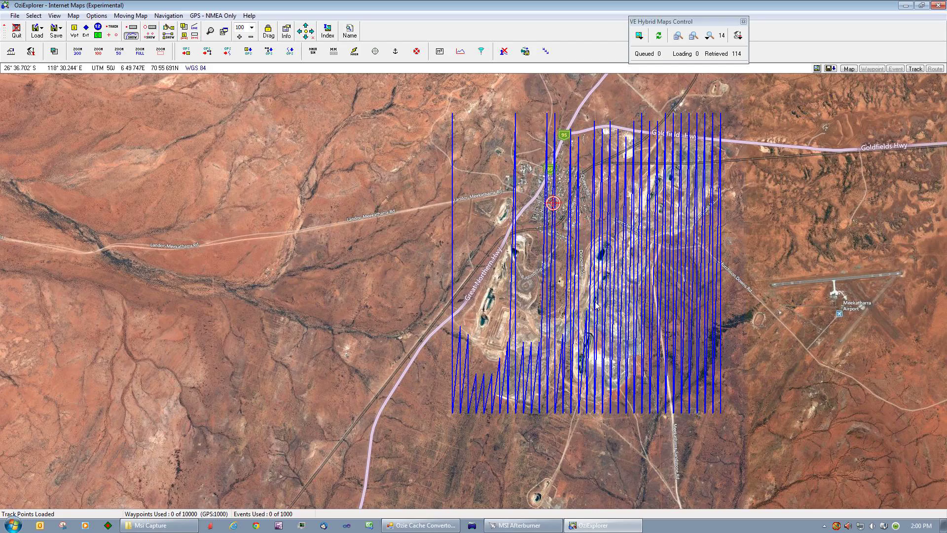
{"action": "left_click_drag", "start_coordinate": [596, 306], "coordinate": [512, 329]}
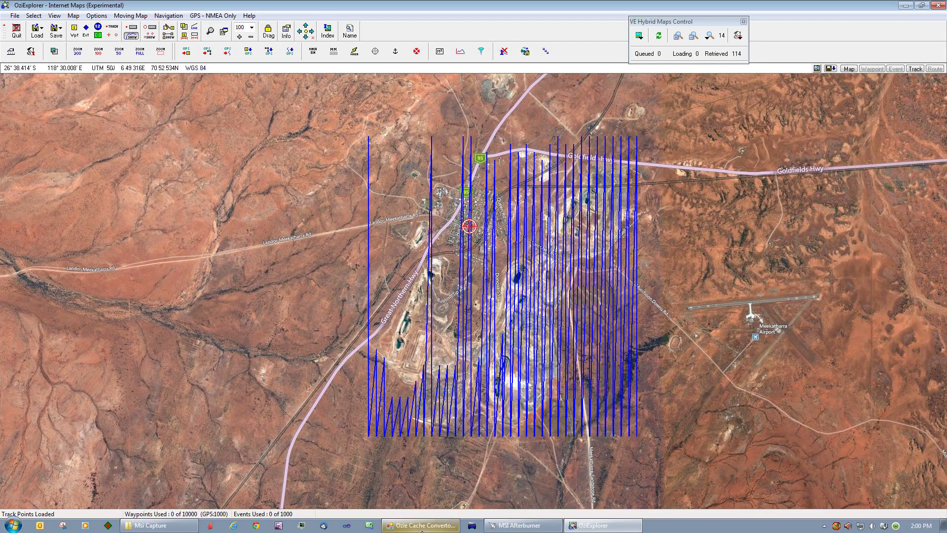
- Set the hybrid map zoom to level 18 and open Track Replay Control
{"action": "left_click", "coordinate": [422, 526]}
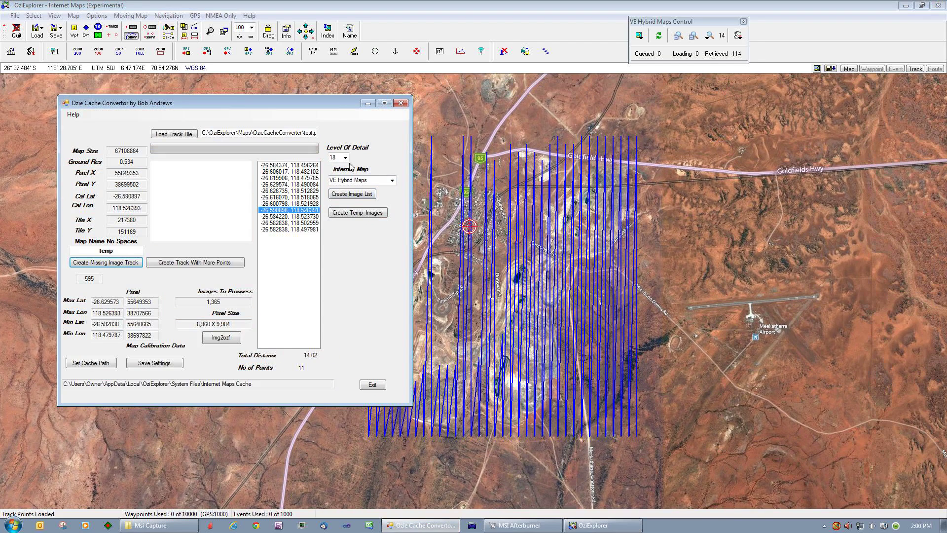
{"action": "left_click", "coordinate": [494, 118]}
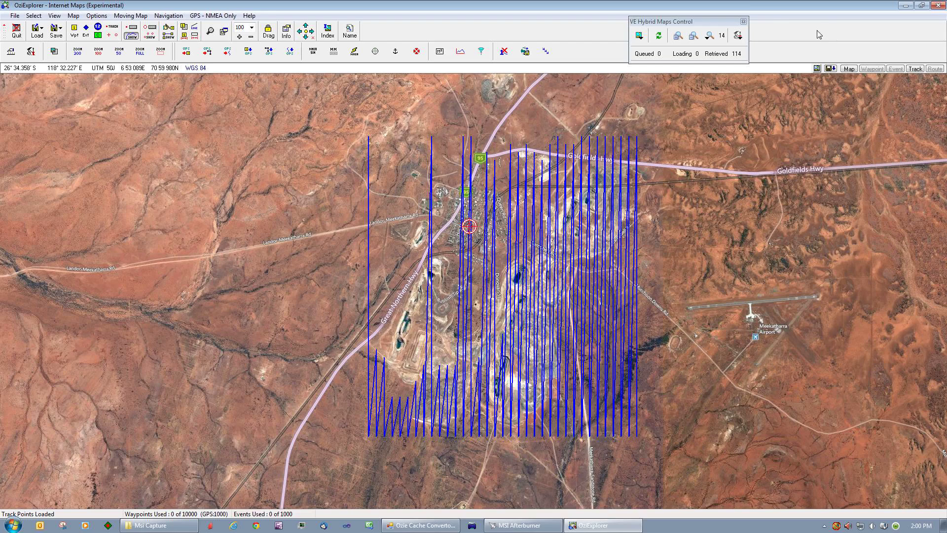
{"action": "left_click", "coordinate": [717, 39]}
{"action": "left_click", "coordinate": [712, 66]}
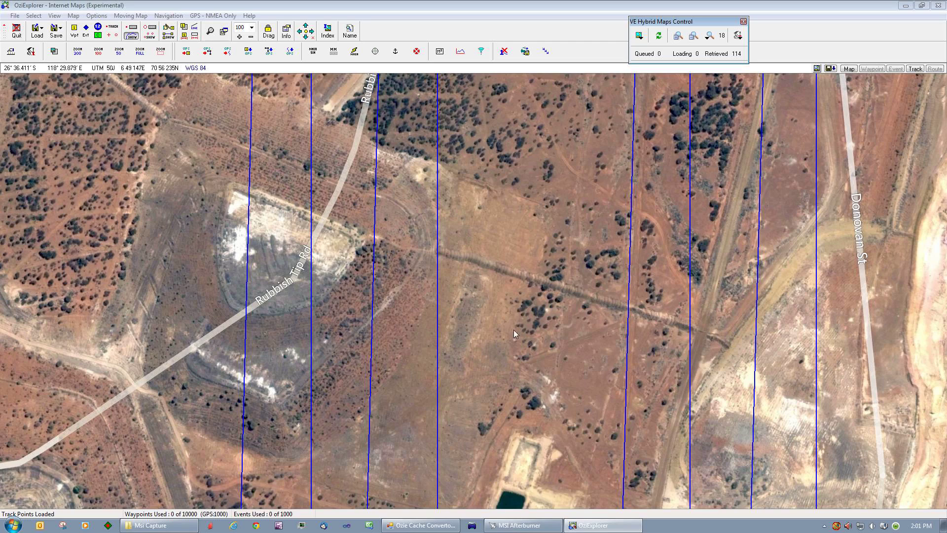
{"action": "left_click", "coordinate": [545, 52]}
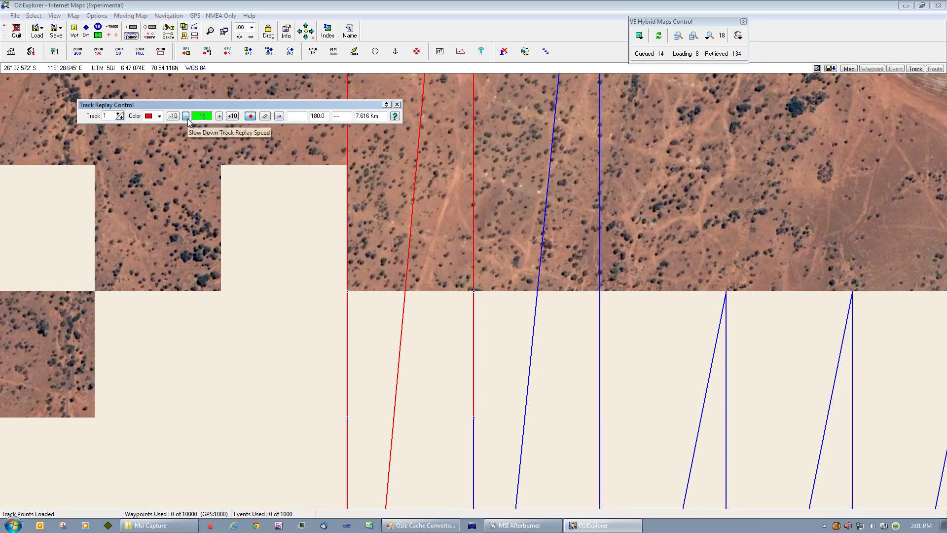
- Drop the replay speed to 5, raise it by 10 twice, and move the replay controls off the map
{"action": "left_click", "coordinate": [186, 116]}
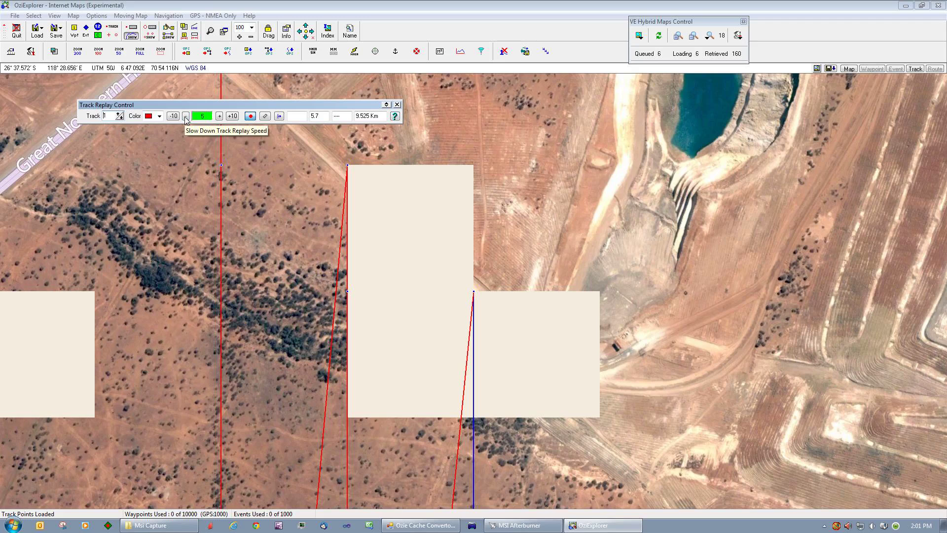
{"action": "left_click", "coordinate": [186, 117]}
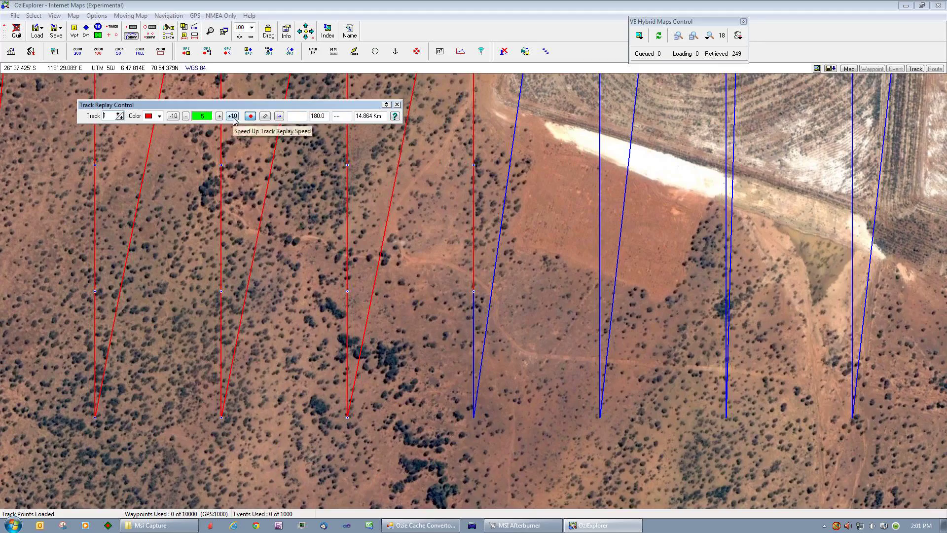
{"action": "left_click", "coordinate": [232, 117]}
{"action": "left_click", "coordinate": [232, 116]}
{"action": "left_click", "coordinate": [232, 116]}
{"action": "left_click", "coordinate": [233, 116]}
{"action": "left_click", "coordinate": [232, 116]}
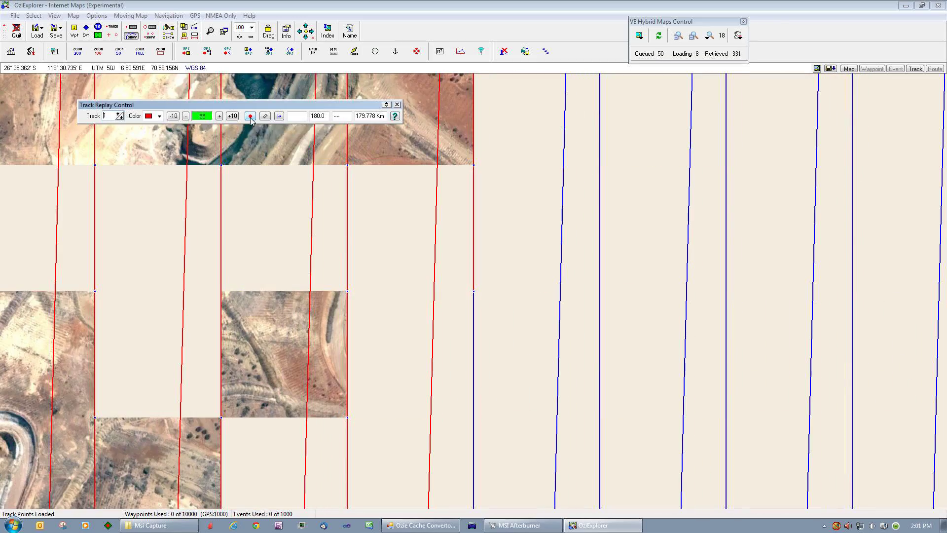
{"action": "left_click_drag", "start_coordinate": [292, 108], "coordinate": [469, 22]}
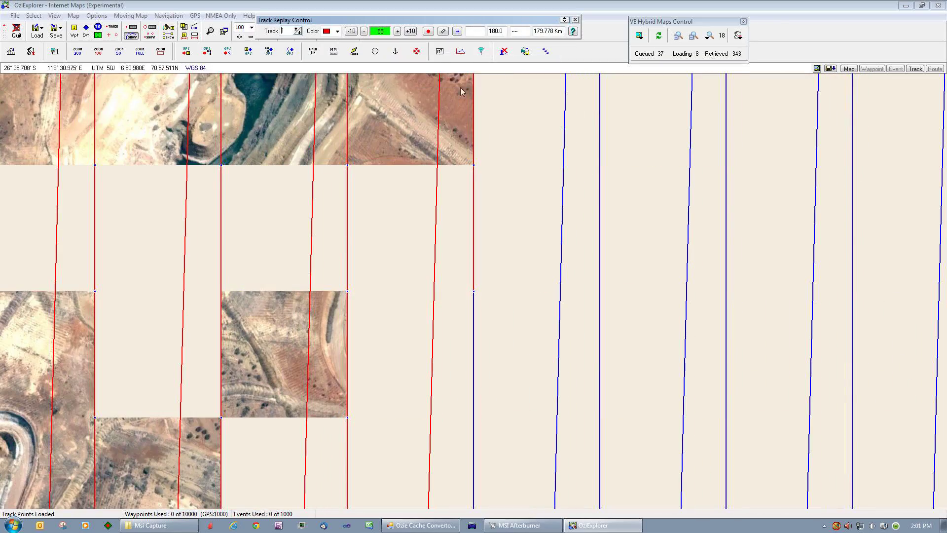
- Bring back the Ozie Cache Convertor and rebuild its image list, which reports 415 missing images
{"action": "left_click", "coordinate": [429, 524]}
{"action": "left_click_drag", "start_coordinate": [314, 103], "coordinate": [483, 97]}
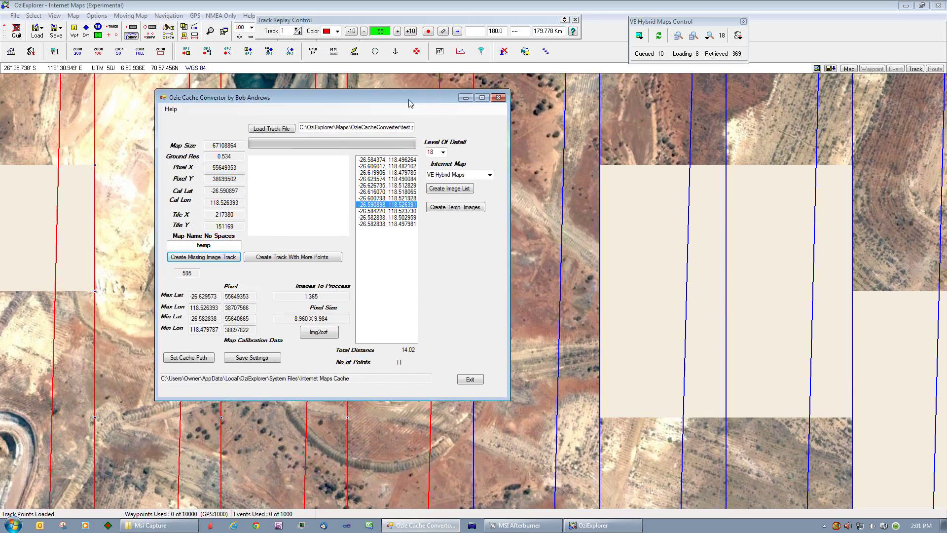
{"action": "left_click", "coordinate": [266, 274]}
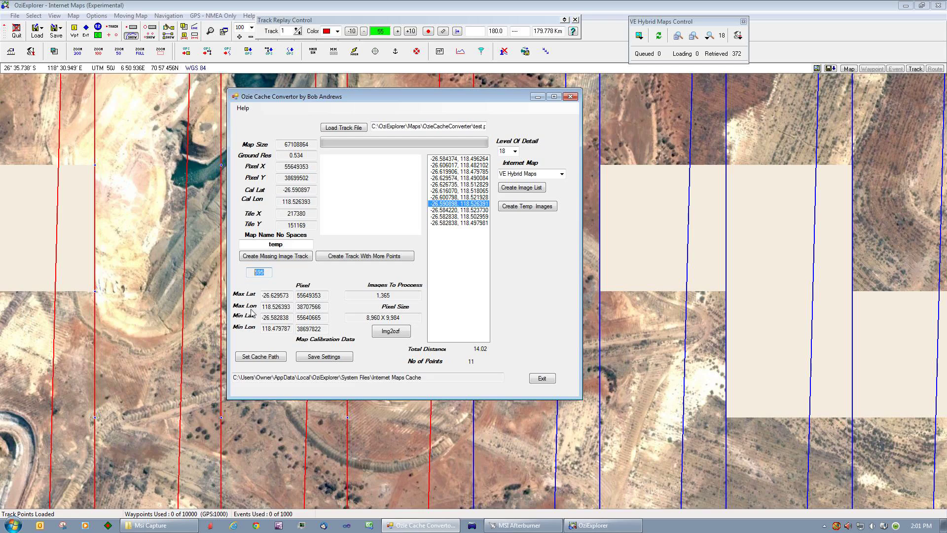
{"action": "left_click", "coordinate": [517, 189]}
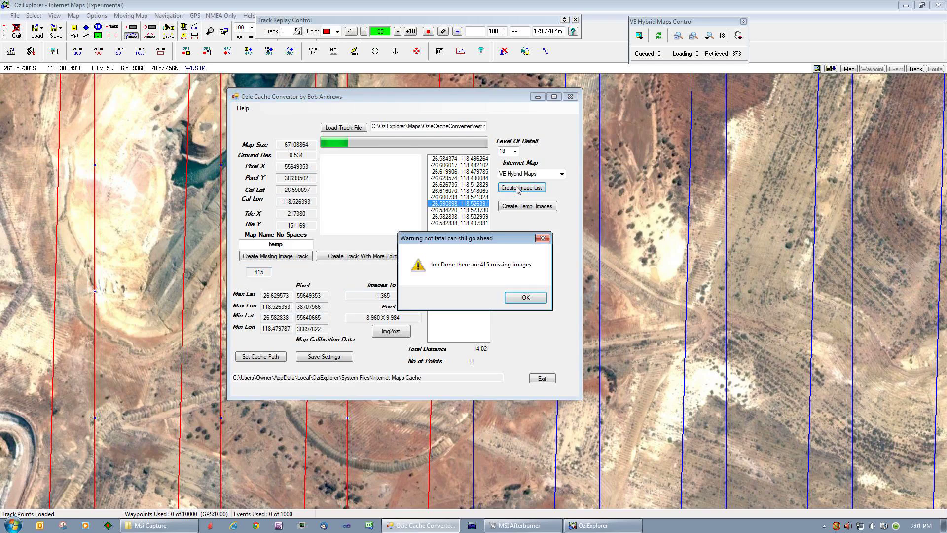
{"action": "left_click", "coordinate": [526, 298]}
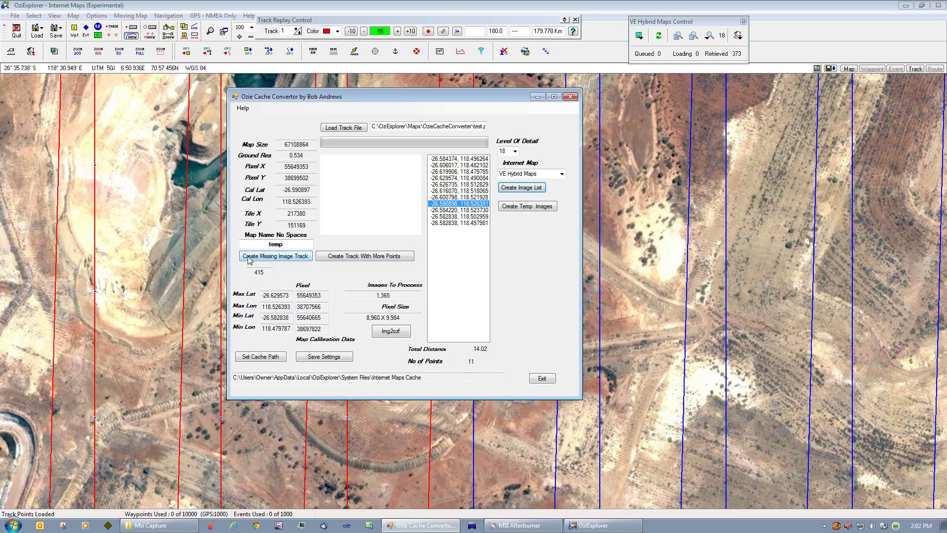
- Generate a new missing-image track, then exit the convertor
{"action": "left_click", "coordinate": [282, 260]}
{"action": "left_click", "coordinate": [516, 299]}
{"action": "left_click", "coordinate": [542, 379]}
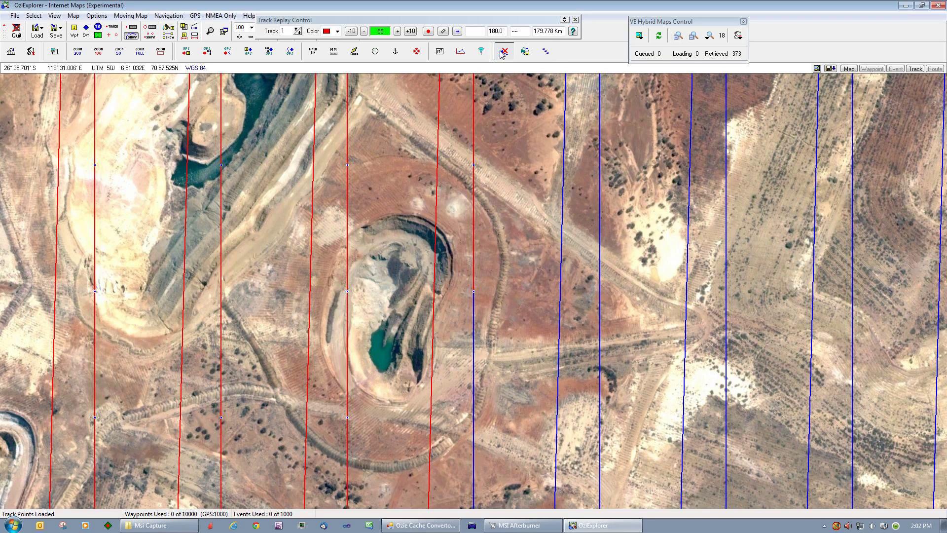
- Load the 'OzieCacheConv Missing Images.plt' track onto the map, replacing the old tracks
{"action": "left_click", "coordinate": [36, 29]}
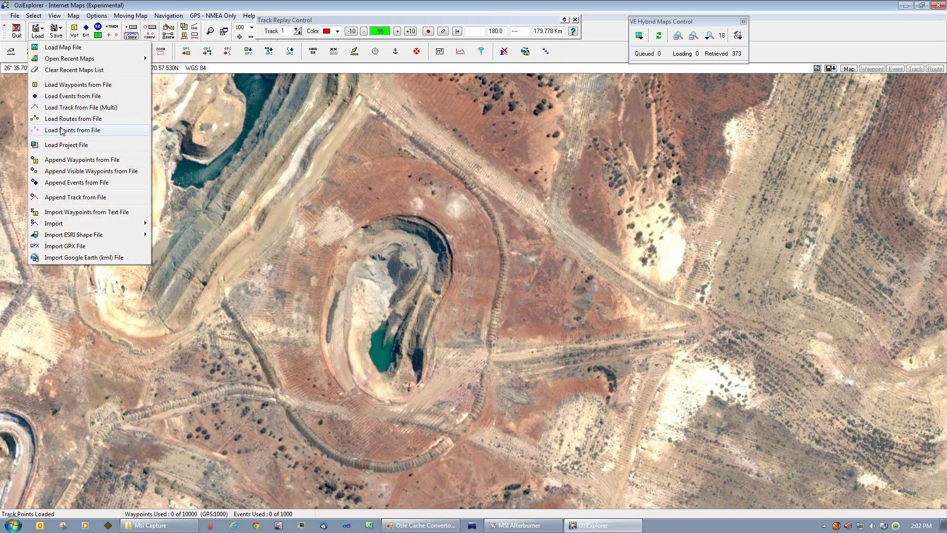
{"action": "left_click", "coordinate": [66, 108]}
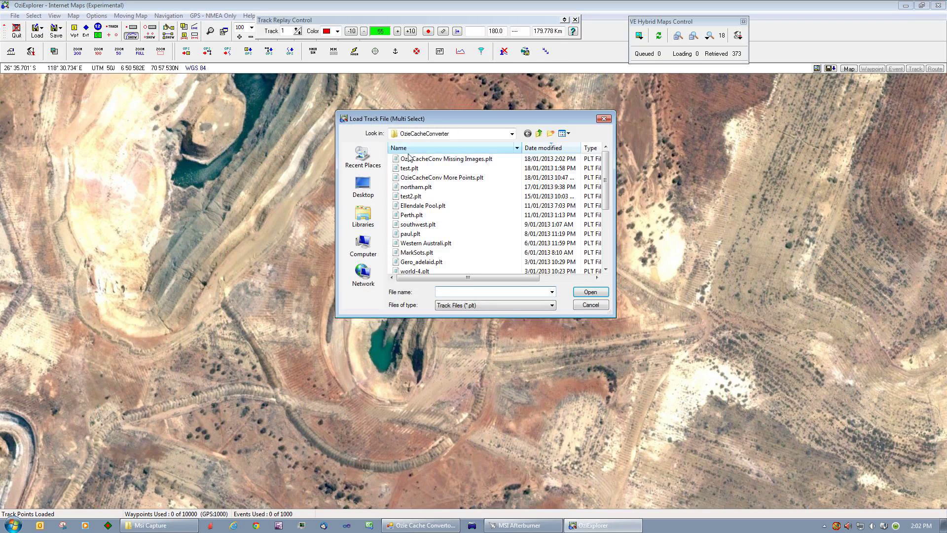
{"action": "left_click", "coordinate": [444, 158]}
{"action": "left_click", "coordinate": [589, 292]}
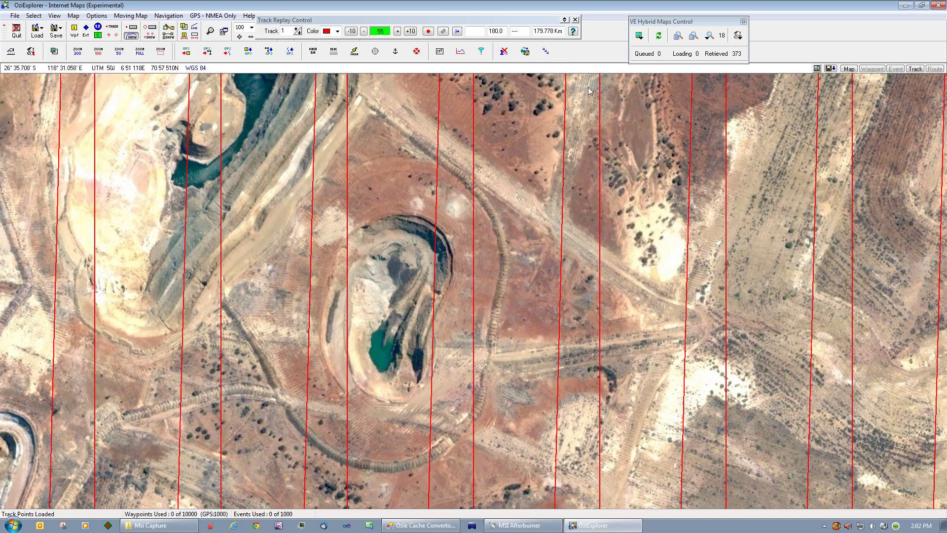
- Replay the new track, dismissing the invalid floating point error and slowing the replay slightly
{"action": "left_click", "coordinate": [546, 51]}
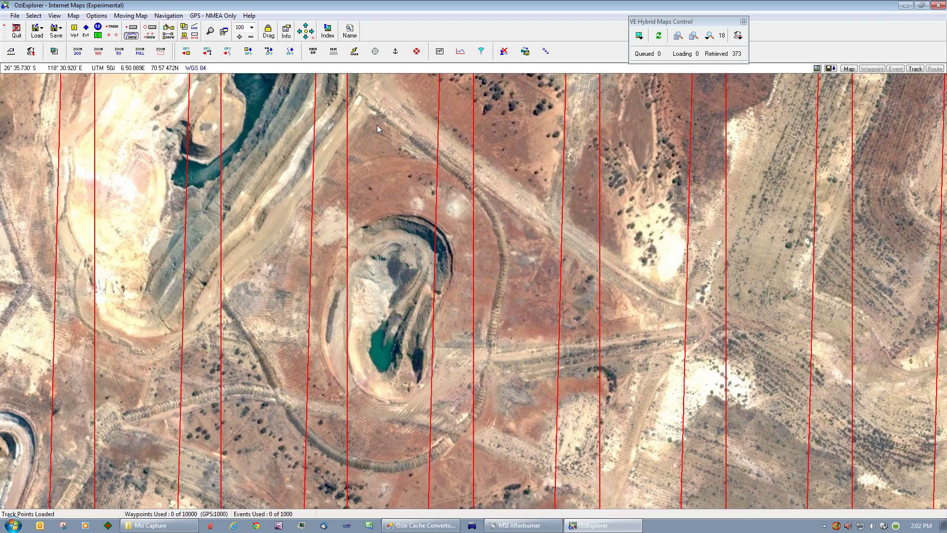
{"action": "left_click", "coordinate": [545, 51]}
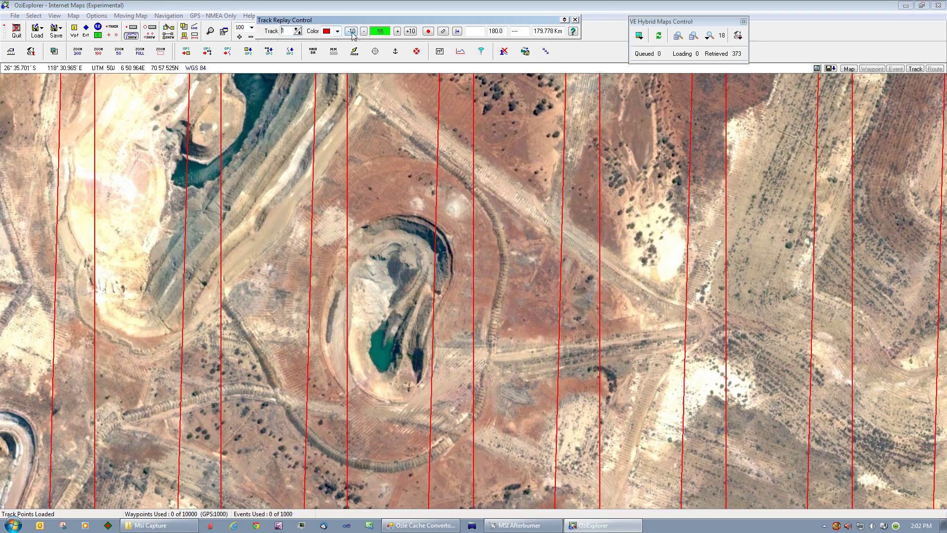
{"action": "left_click", "coordinate": [428, 31]}
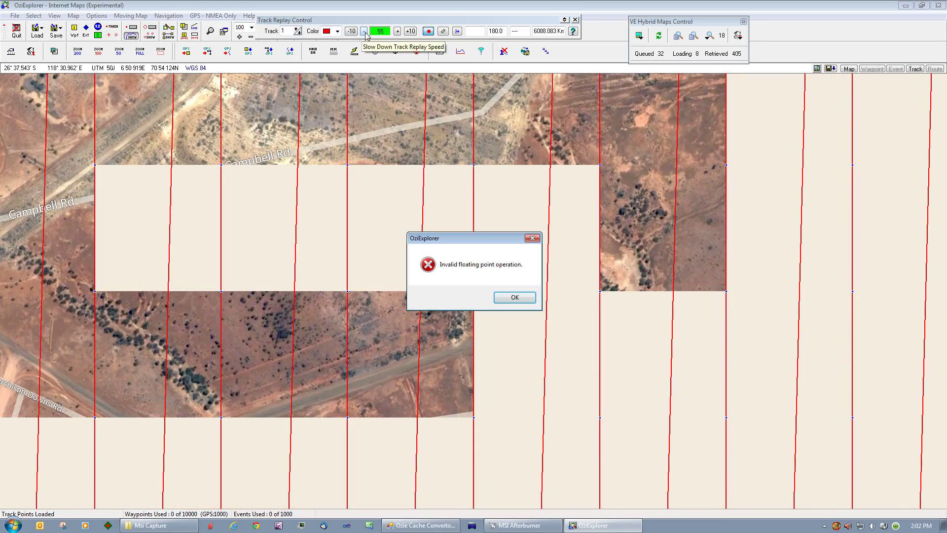
{"action": "left_click", "coordinate": [504, 298]}
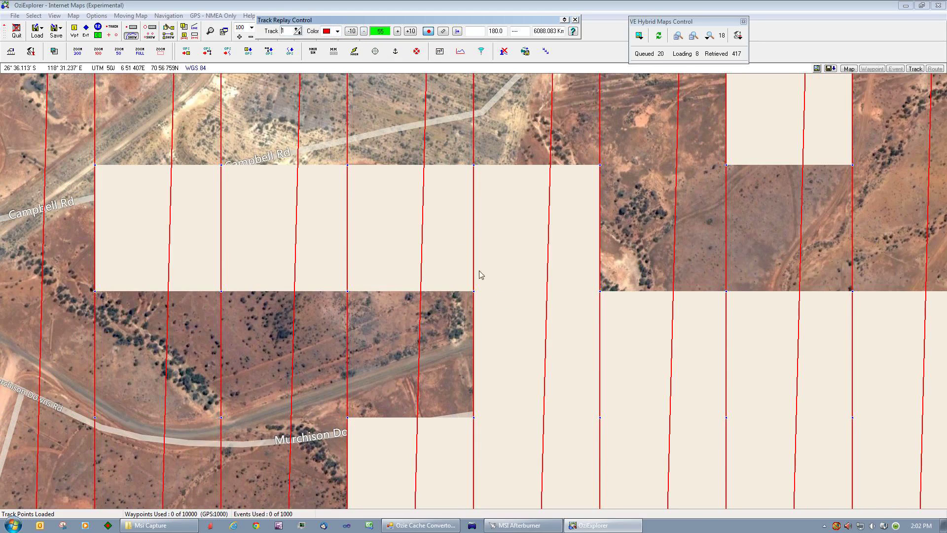
{"action": "left_click", "coordinate": [364, 31]}
{"action": "left_click", "coordinate": [364, 31]}
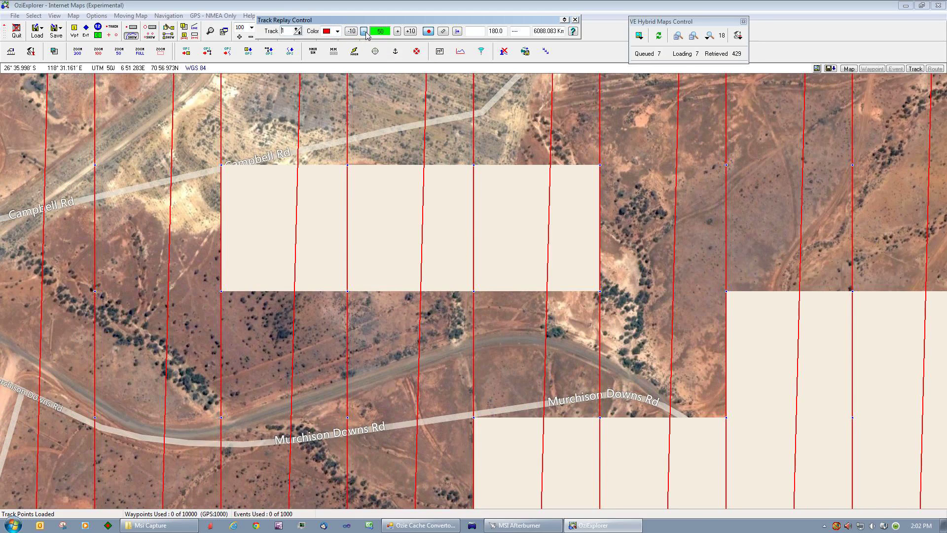